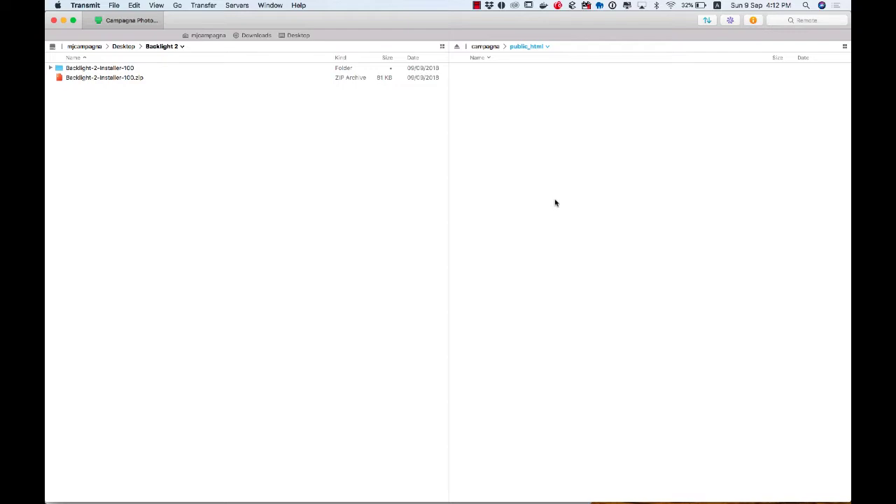
# Open the unzipped Backlight-2-Installer-100 folder and look over its contents.
pyautogui.click(163, 79)
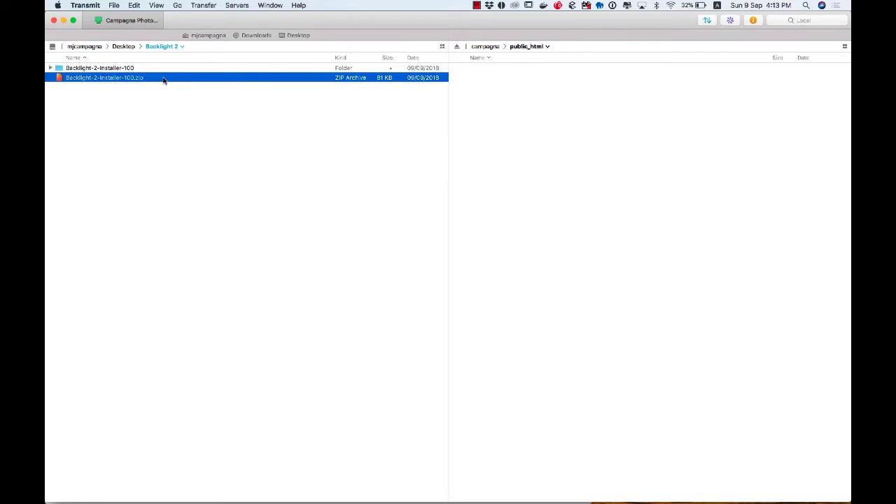
pyautogui.click(147, 68)
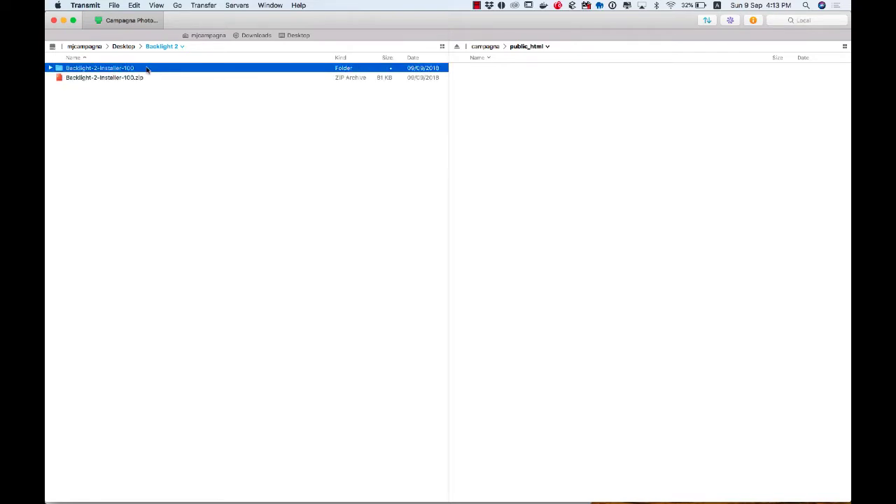
pyautogui.doubleClick(147, 68)
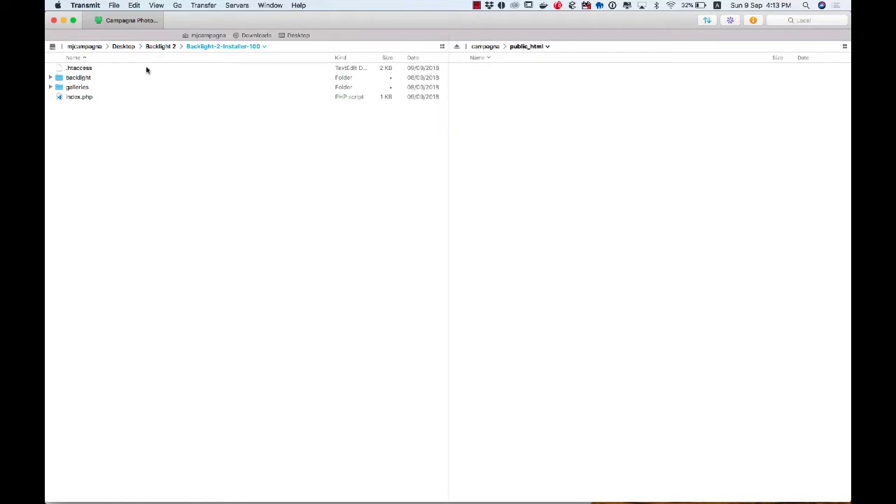
pyautogui.click(147, 69)
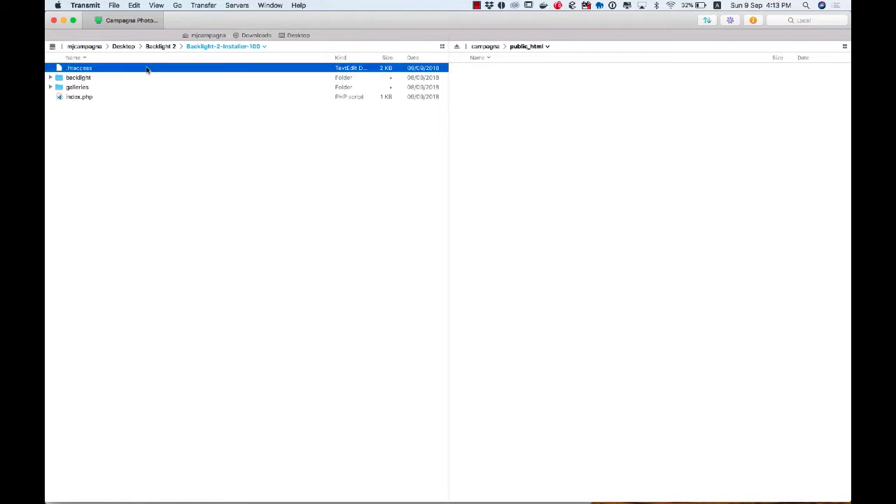
pyautogui.press('Down')
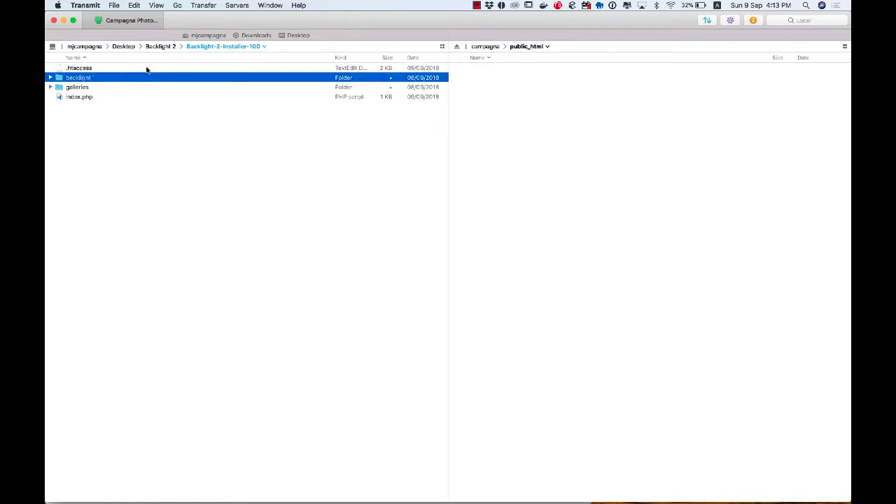
pyautogui.press('Down')
pyautogui.press('Down')
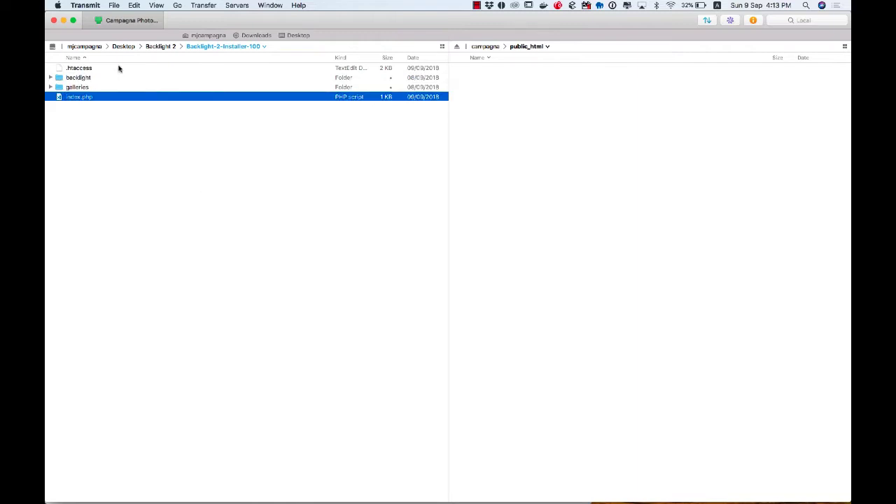
pyautogui.click(118, 68)
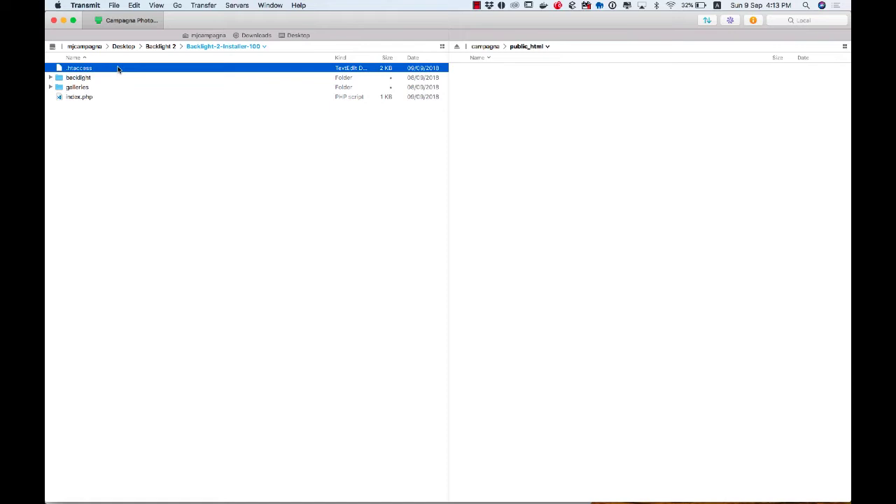
# Upload .htaccess, backlight, galleries and index.php into the remote public_html folder.
pyautogui.press('super+a')
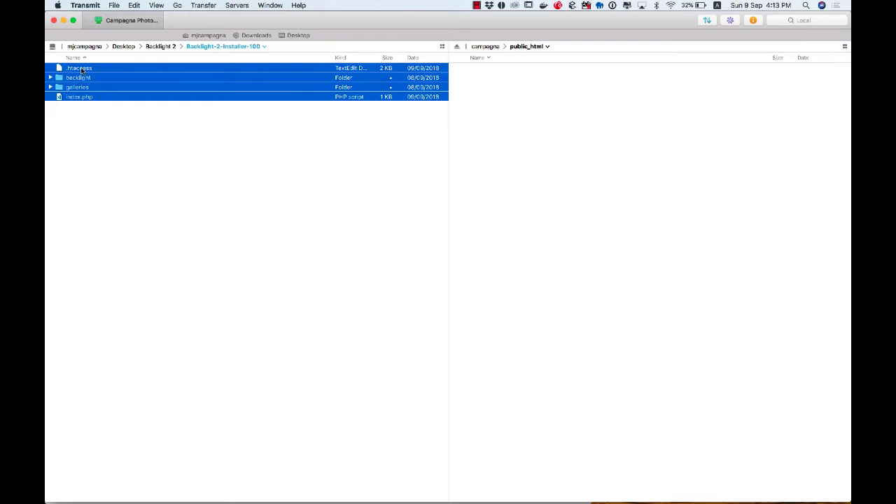
pyautogui.moveTo(81, 70); pyautogui.dragTo(646, 155)
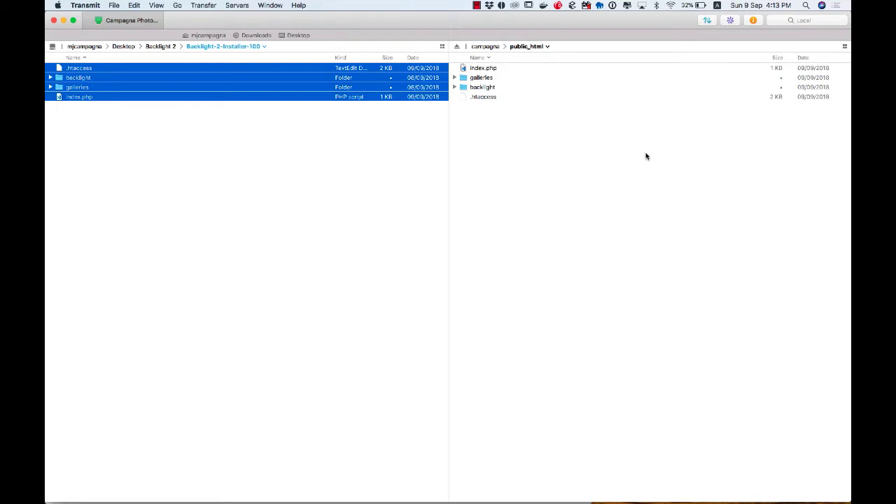
pyautogui.click(177, 222)
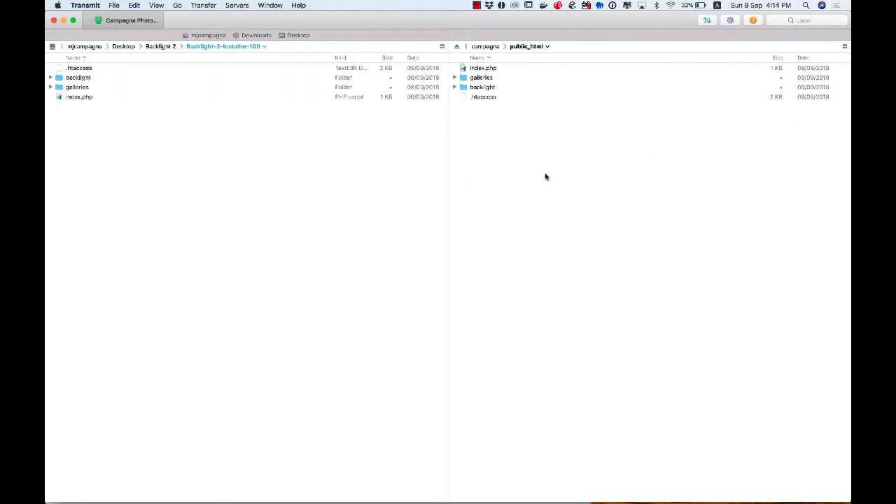
# Load campagnapictures.com/backlight/installer, which reports PHP 5.2.17 against the required 5.4.
pyautogui.press('super+Tab')
pyautogui.press('super+Tab')
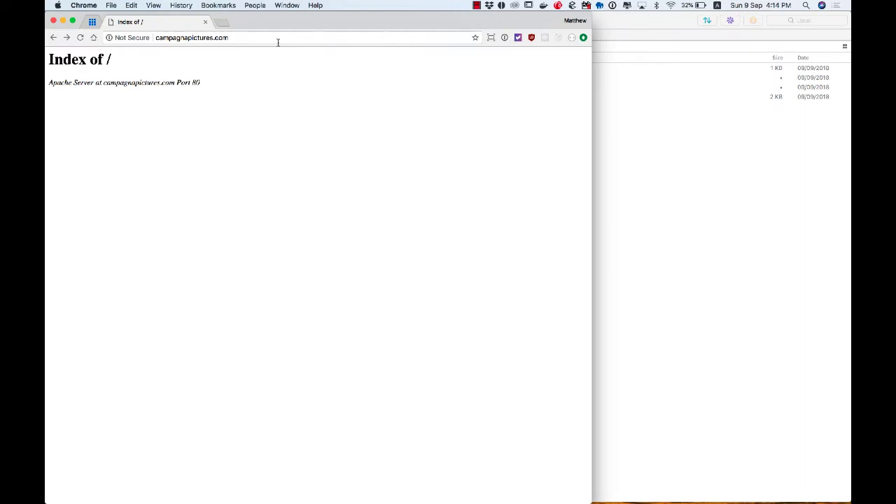
pyautogui.click(278, 39)
pyautogui.press('Right')
pyautogui.write('/')
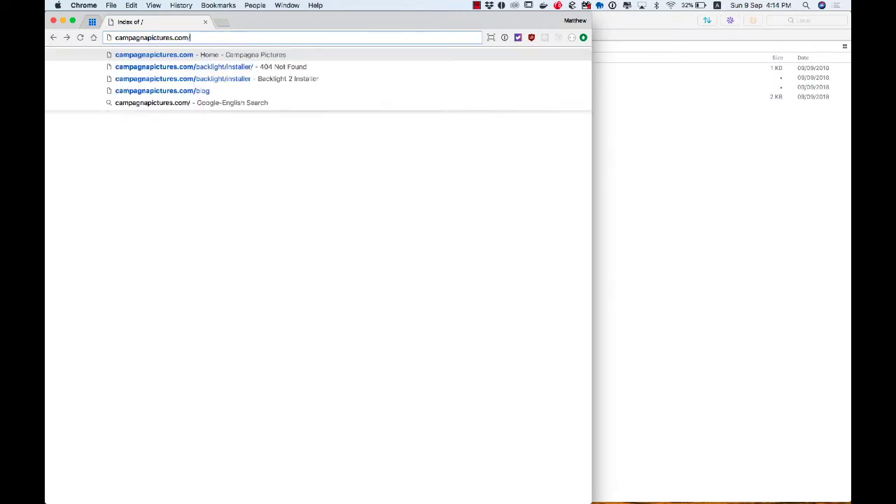
pyautogui.write('backlight/installer')
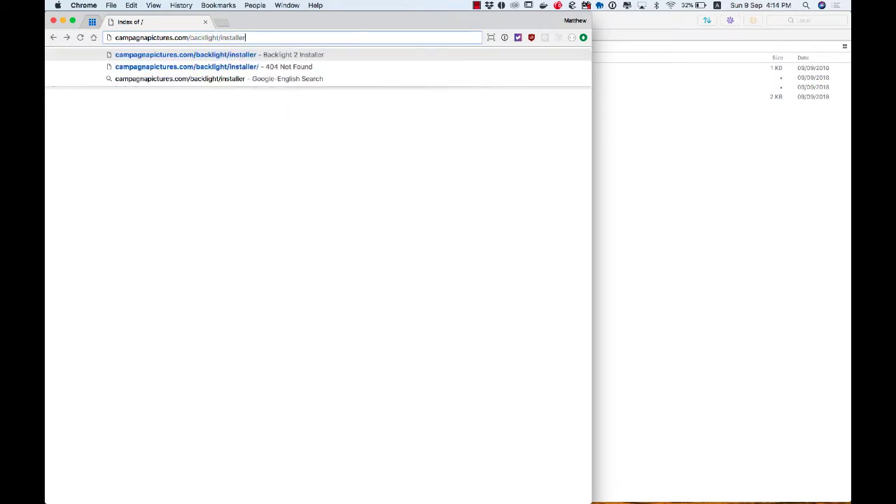
pyautogui.press('Return')
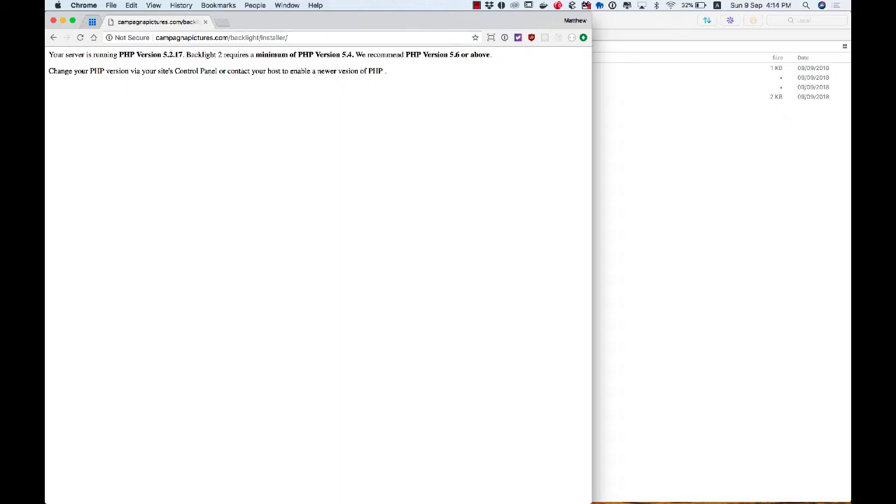
# Switch the site to PHP 5.6 in Bluehost's PHP Config and save the change.
pyautogui.click(92, 22)
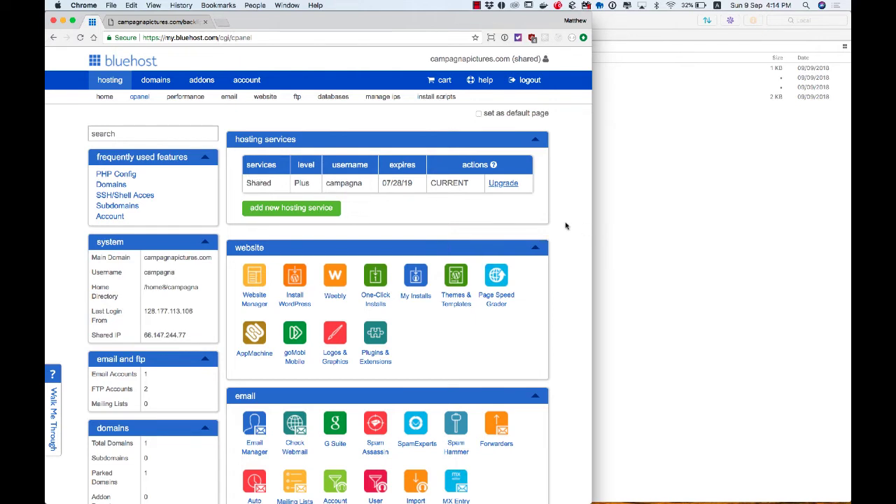
pyautogui.scroll(-15, 567, 226)
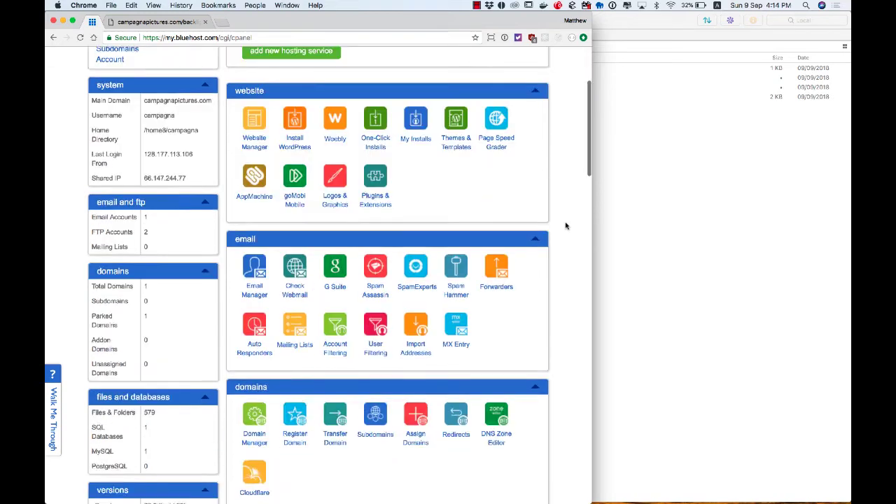
pyautogui.scroll(-5, 566, 226)
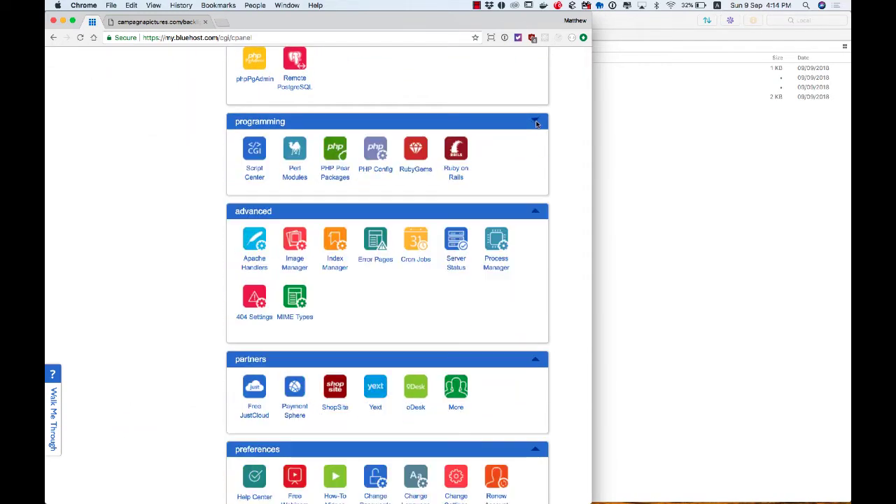
pyautogui.click(374, 151)
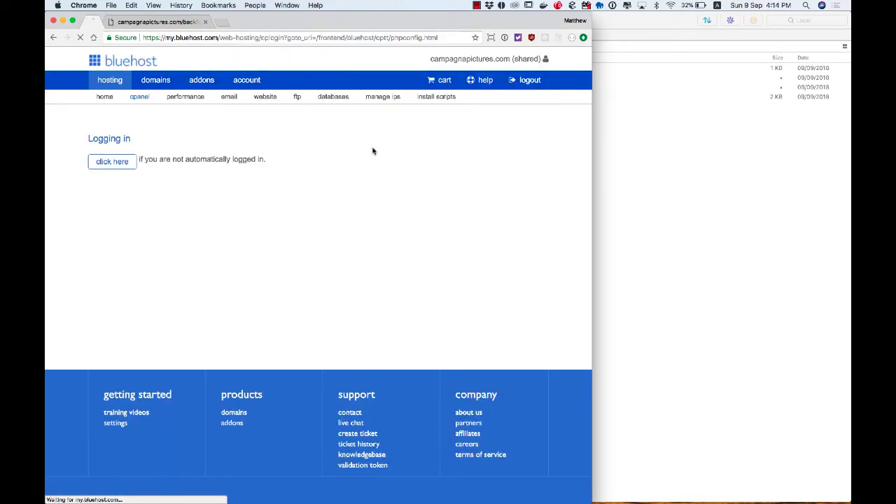
pyautogui.scroll(-3, 243, 229)
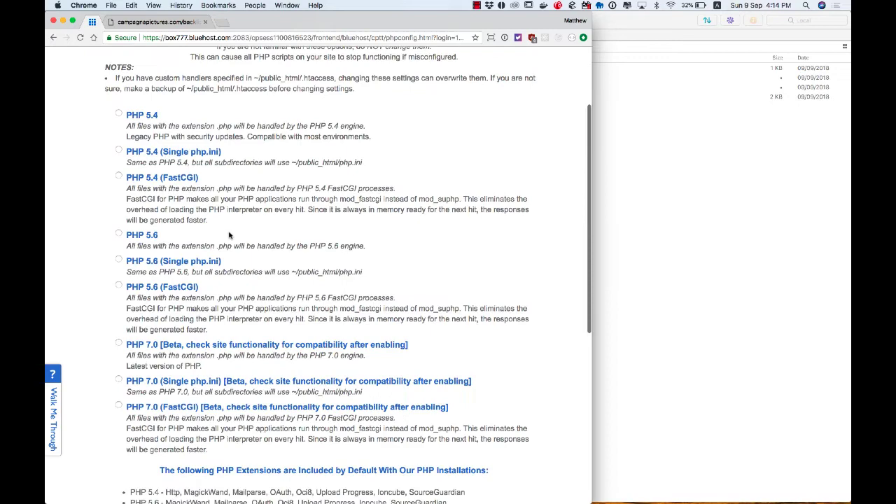
pyautogui.click(118, 233)
pyautogui.scroll(-10, 316, 229)
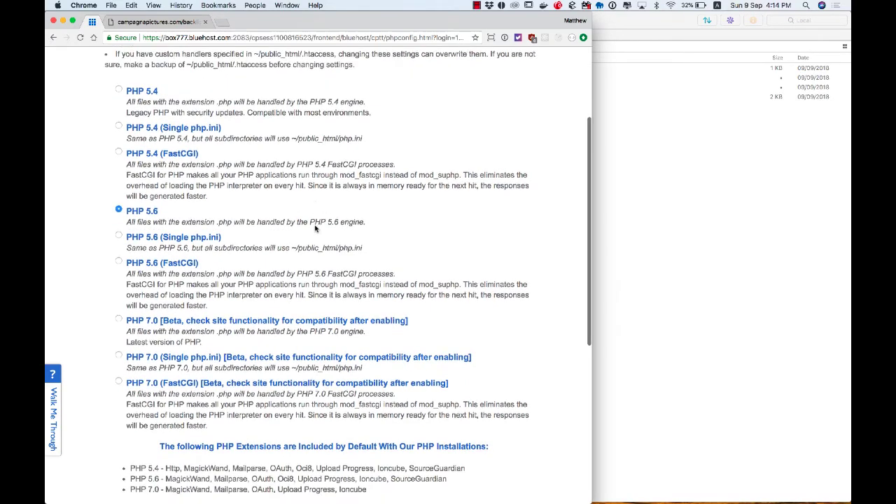
pyautogui.click(323, 331)
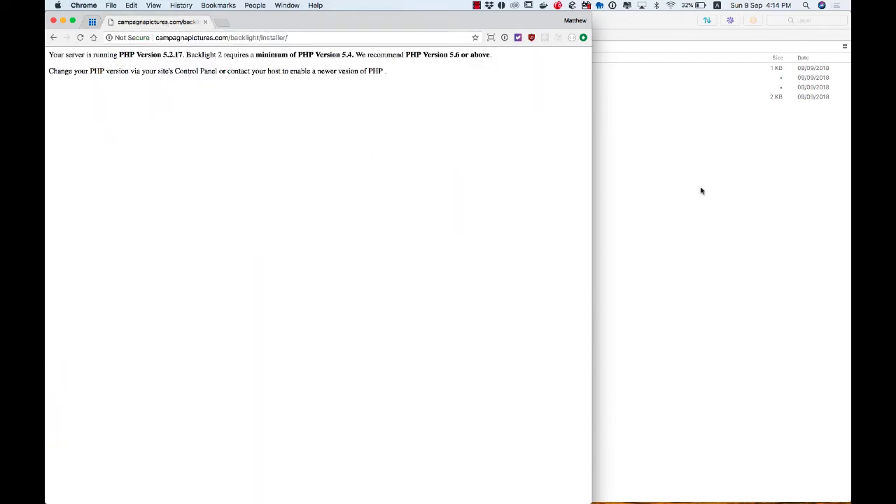
# Refresh Transmit's remote public_html listing to reveal php.ini, cgi-bin and the .htaccess backup.
pyautogui.click(690, 190)
pyautogui.rightClick(597, 186)
pyautogui.click(612, 222)
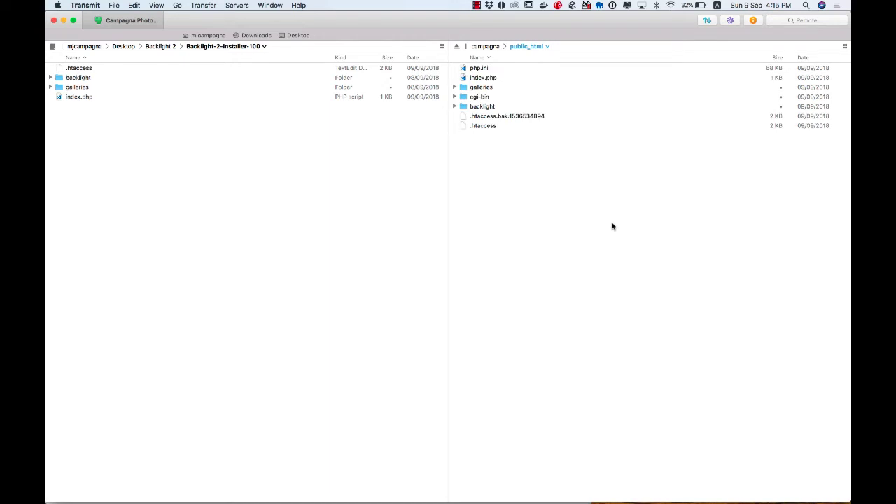
pyautogui.press('super+Tab')
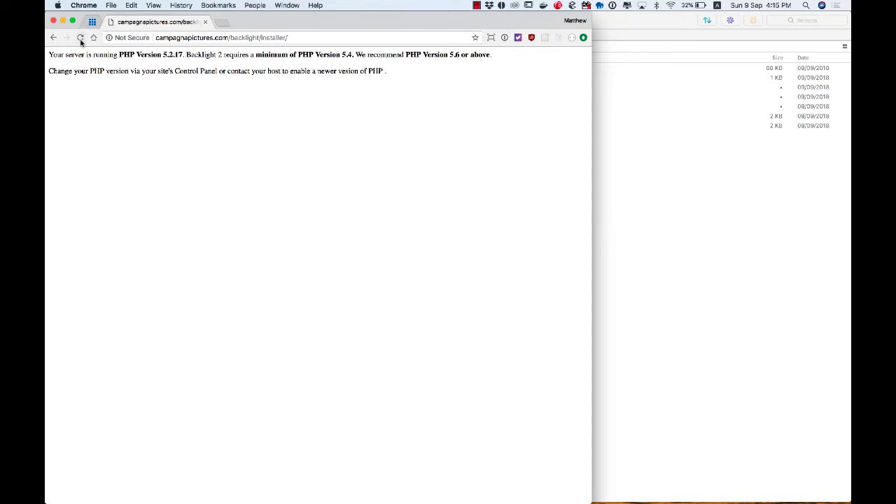
# Log into the reloaded installer with the order ID and order e-mail, then install Backlight 2.
pyautogui.click(80, 38)
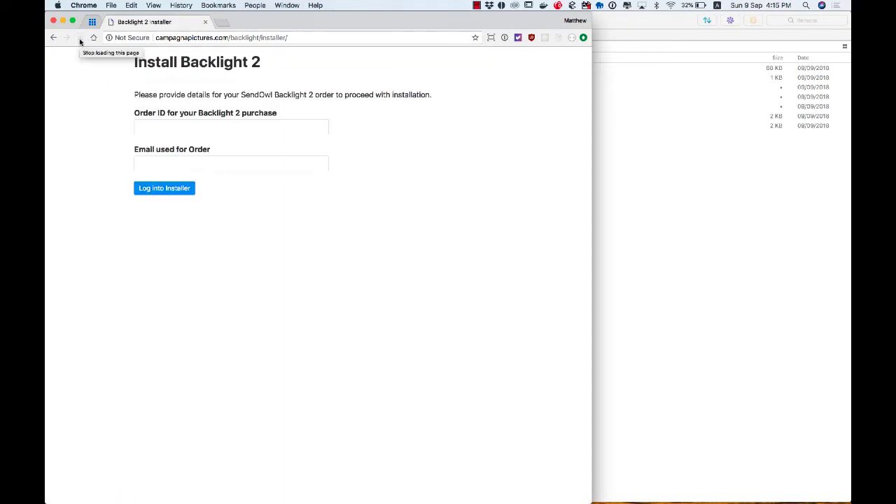
pyautogui.click(225, 128)
pyautogui.press('super+v')
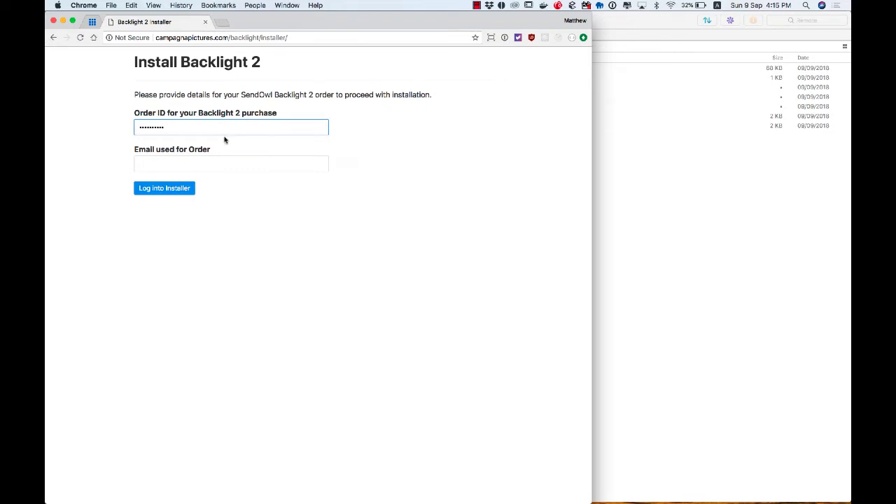
pyautogui.click(215, 164)
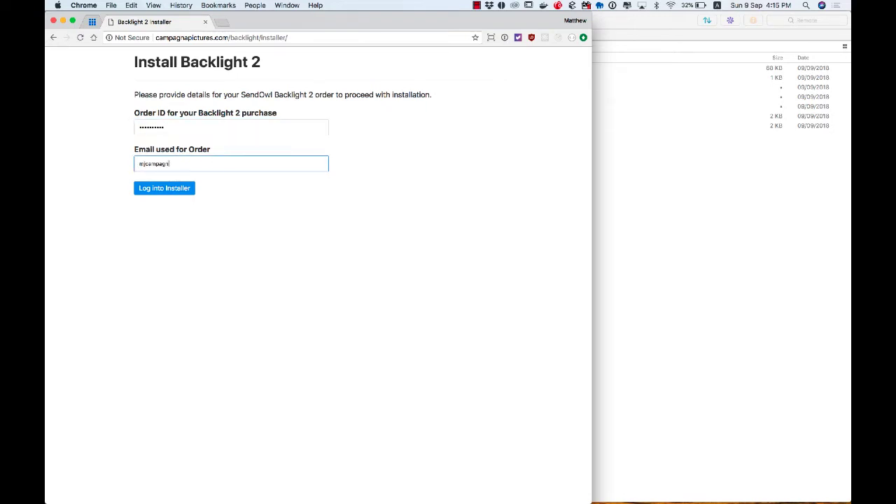
pyautogui.click(179, 190)
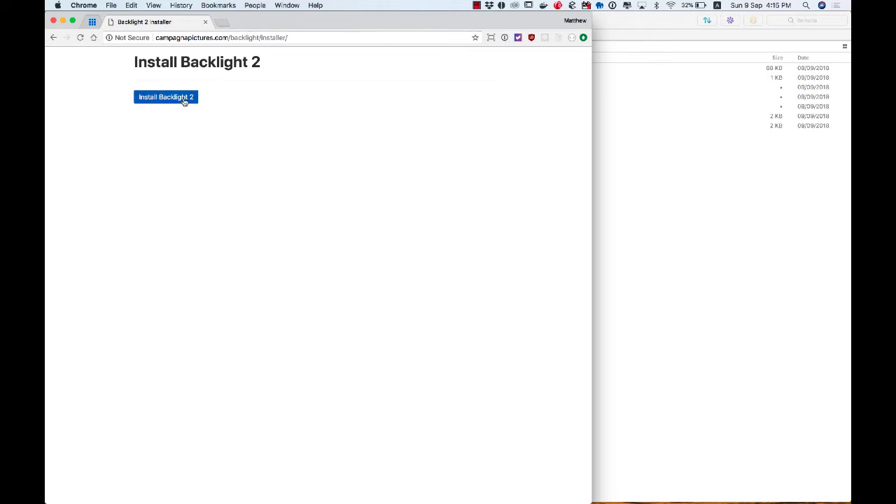
pyautogui.click(179, 98)
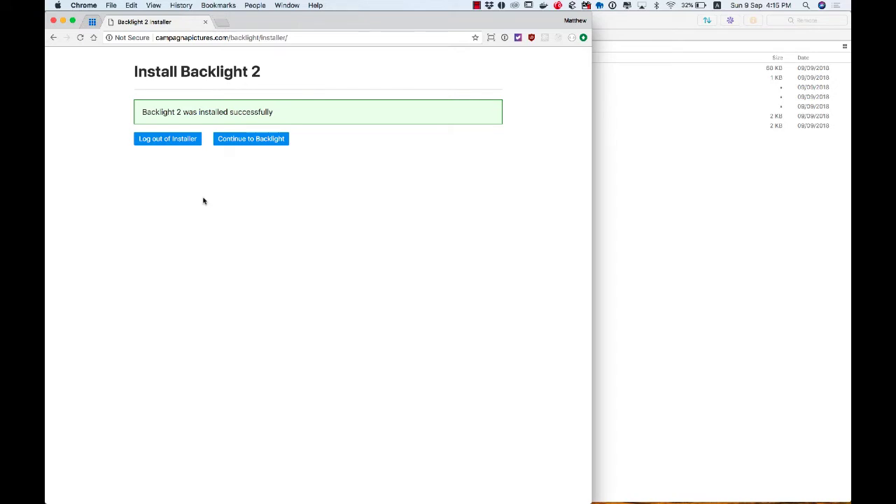
# Sign into the Backlight admin with username 'admin' and the admin password.
pyautogui.click(249, 142)
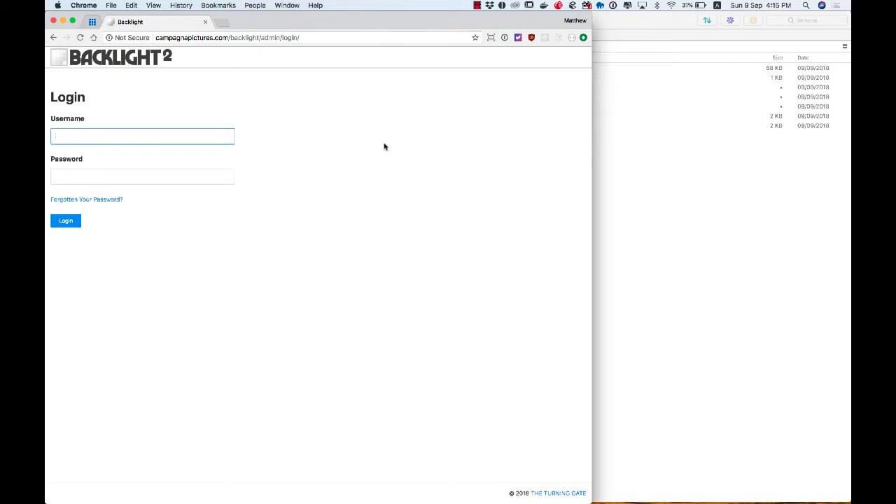
pyautogui.write('admin')
pyautogui.click(196, 178)
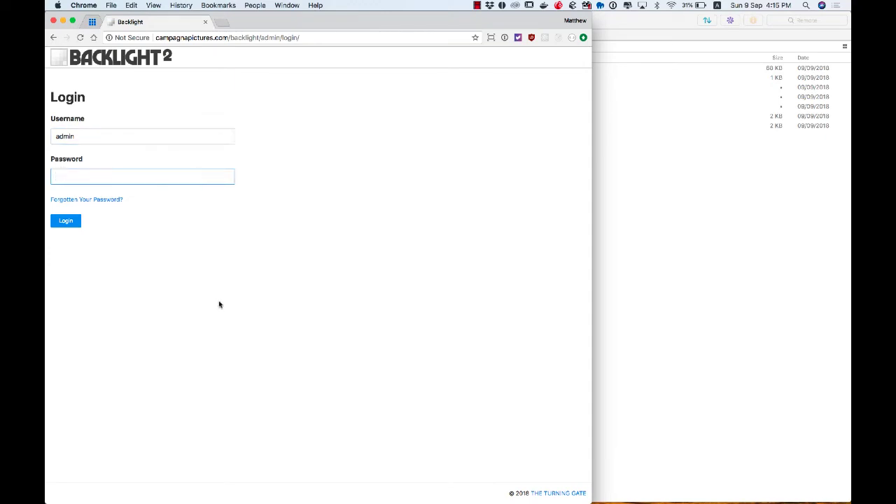
pyautogui.write('•••••••')
pyautogui.click(65, 221)
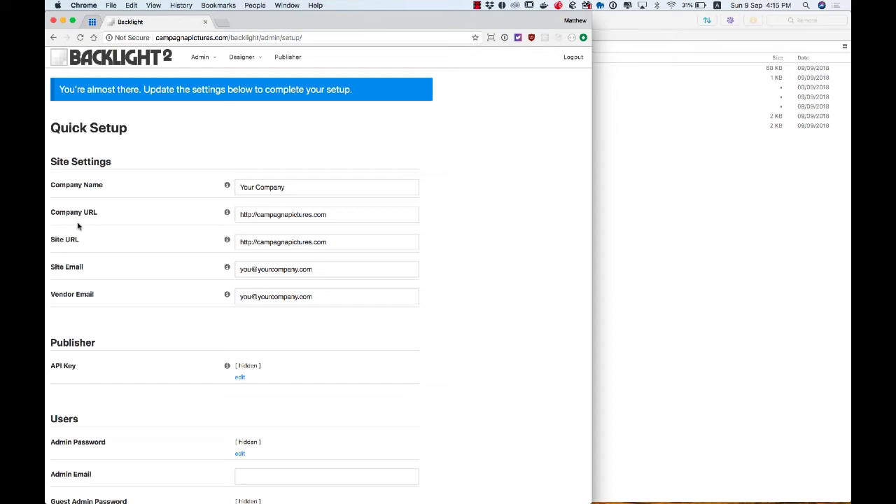
# Set Company Name to 'Campagna Pictures' and the owner's e-mail as Site, Vendor and Admin Email.
pyautogui.click(396, 187)
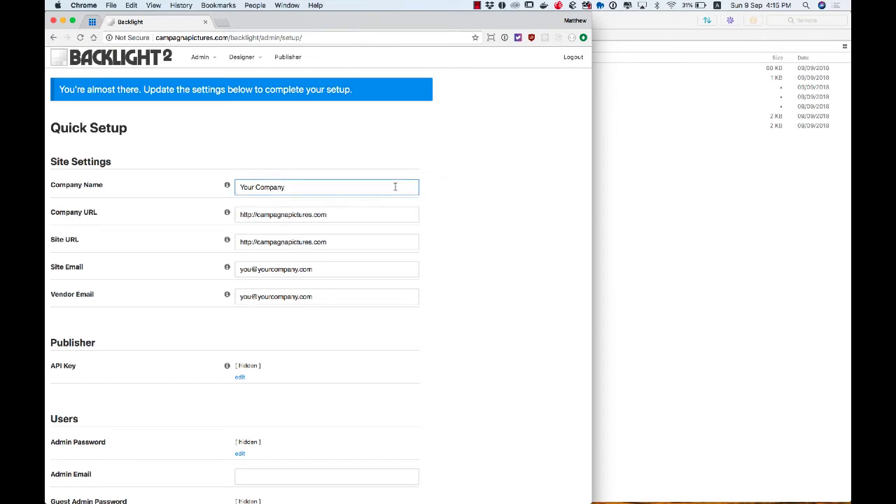
pyautogui.press('super+a')
pyautogui.write('Campagna Pictures')
pyautogui.click(398, 213)
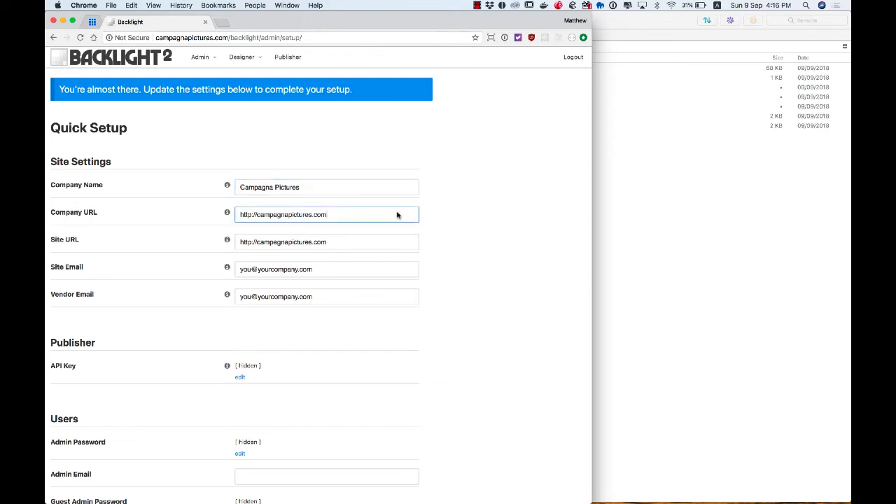
pyautogui.click(370, 271)
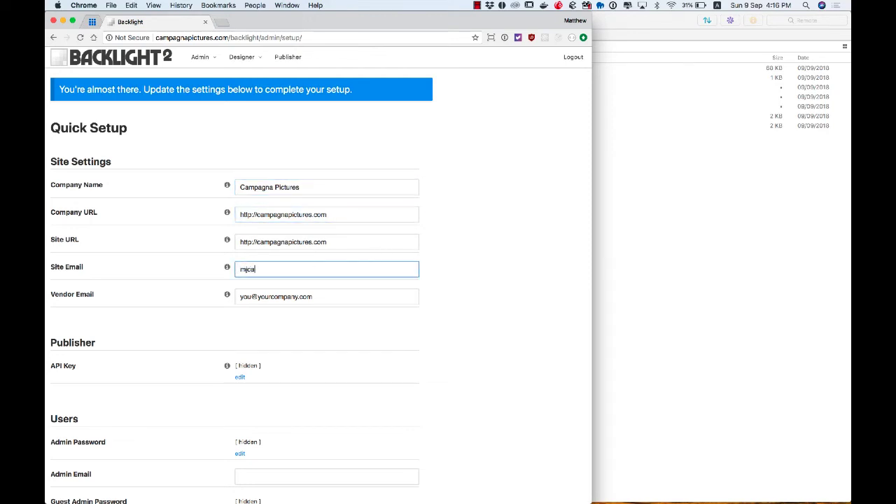
pyautogui.press('super+a')
pyautogui.press('super+c')
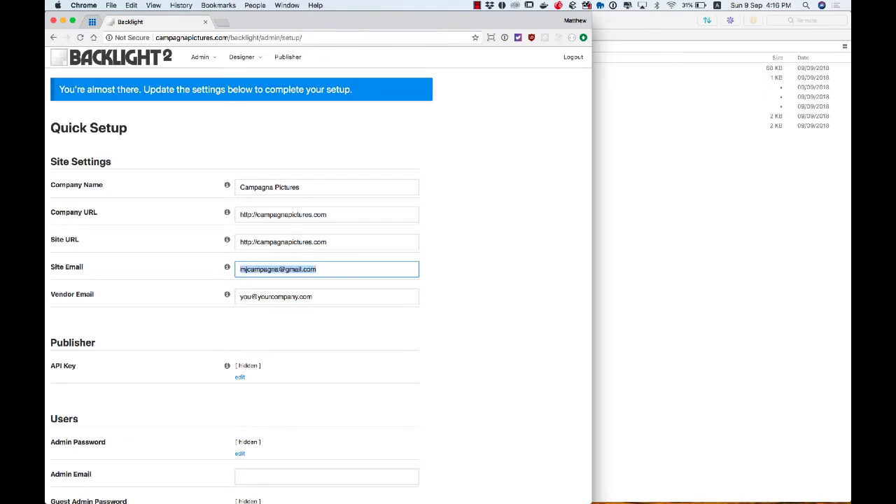
pyautogui.press('Tab')
pyautogui.press('super+v')
pyautogui.scroll(-3, 371, 274)
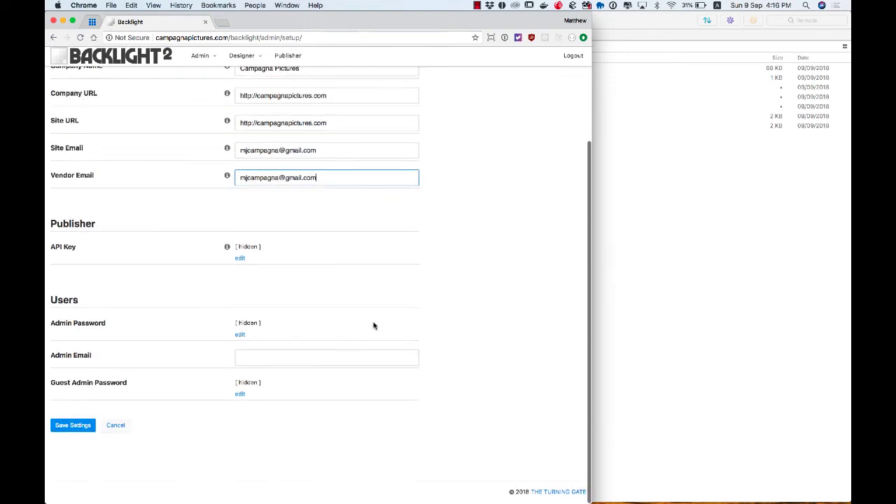
pyautogui.click(336, 360)
pyautogui.press('super+v')
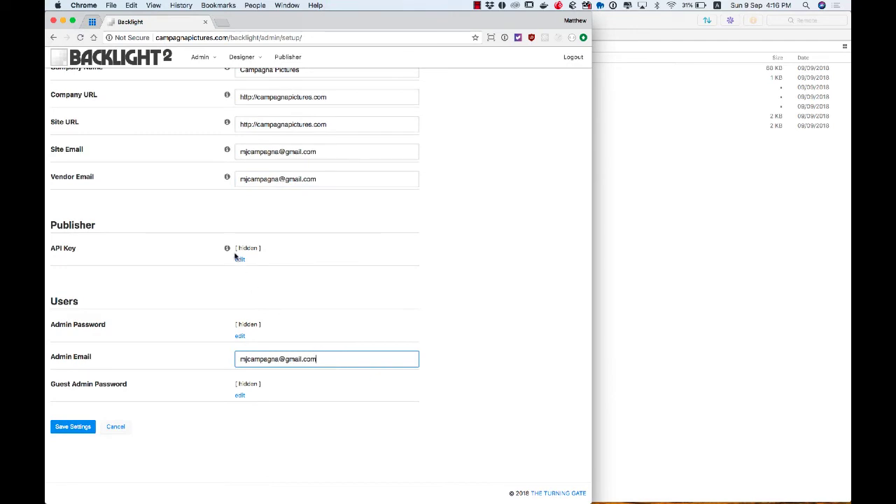
# Enter the API key, admin password and guest admin password, then save Quick Setup.
pyautogui.click(240, 259)
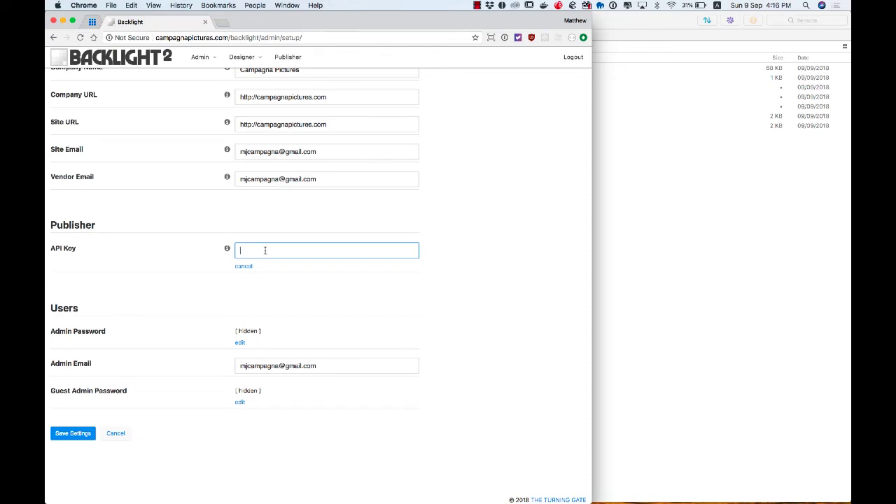
pyautogui.write('12345')
pyautogui.click(240, 343)
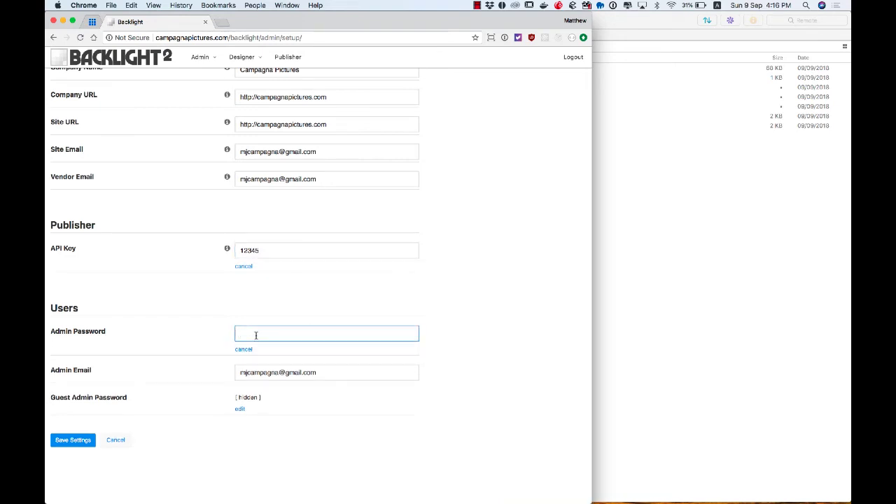
pyautogui.write('12345')
pyautogui.click(240, 409)
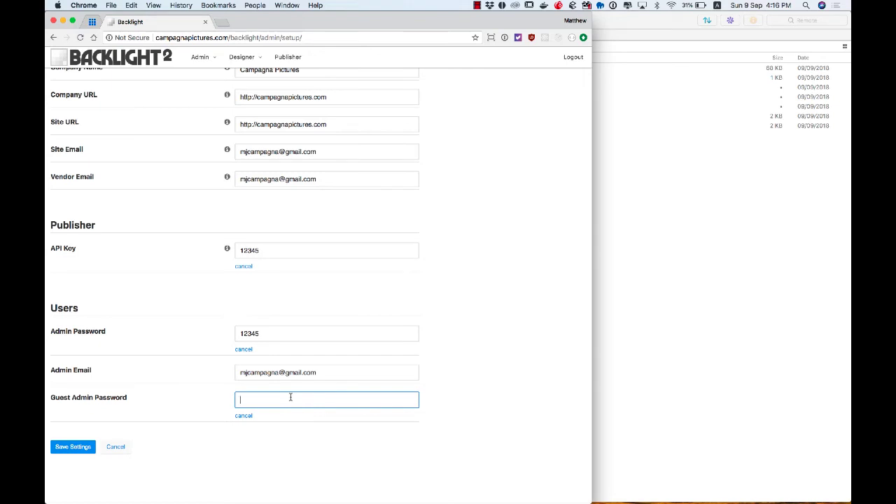
pyautogui.write('67890')
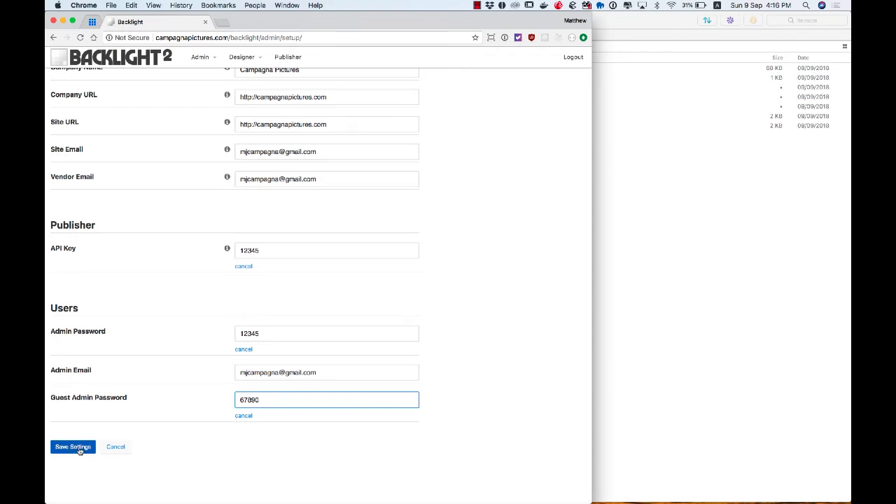
pyautogui.click(72, 447)
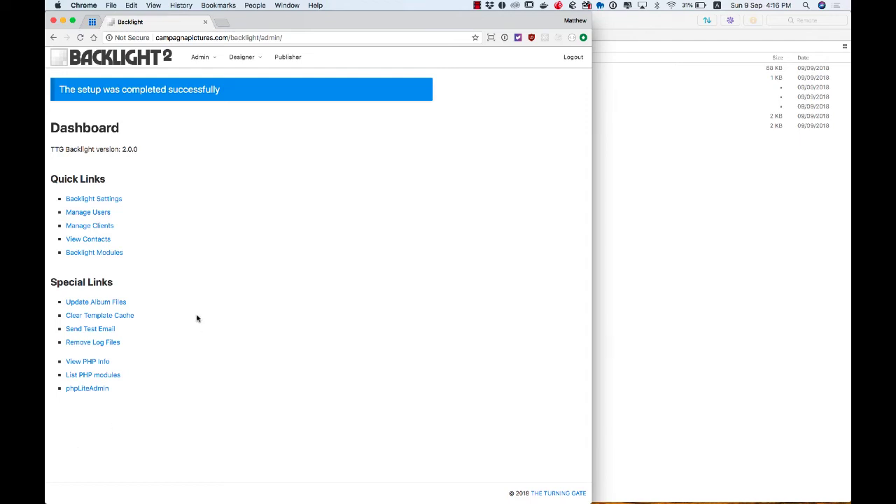
# Update Backlight's album files, covering 1 top-level gallery directory.
pyautogui.click(121, 303)
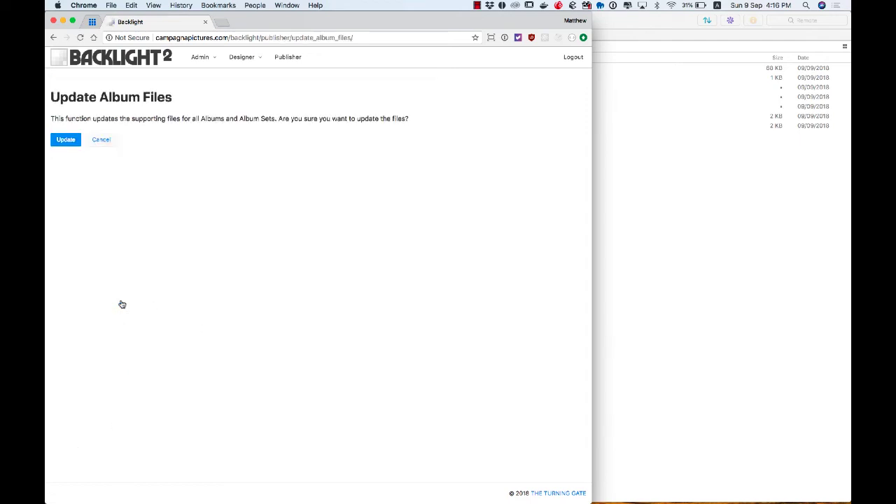
pyautogui.click(66, 142)
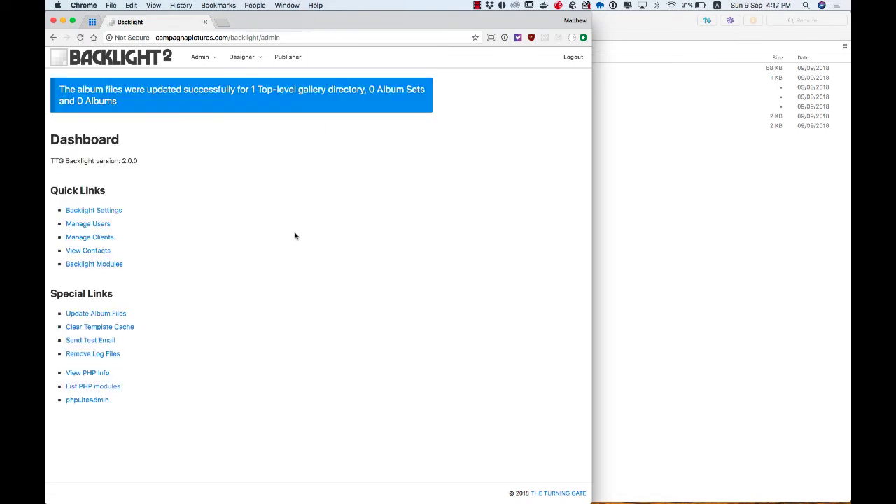
pyautogui.press('super+t')
# Load campagnapictures.com and browse its About and Galleries pages, then return to the Backlight tab.
pyautogui.write('campagna')
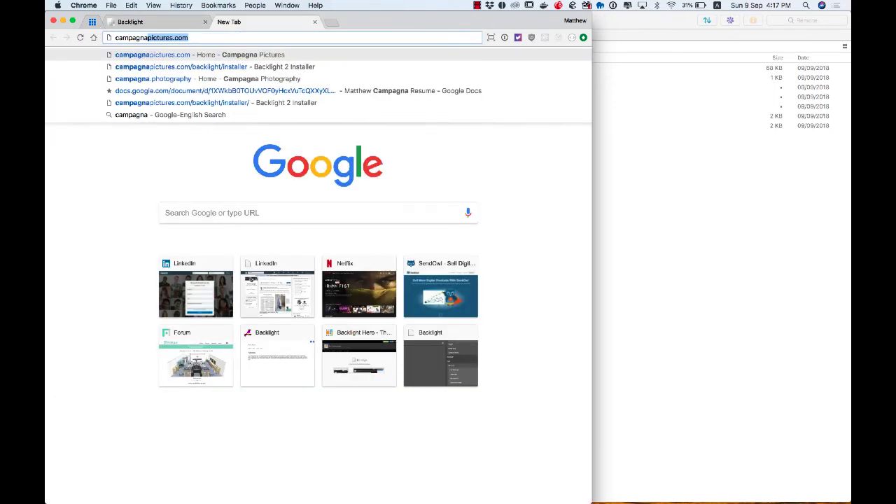
pyautogui.press('Return')
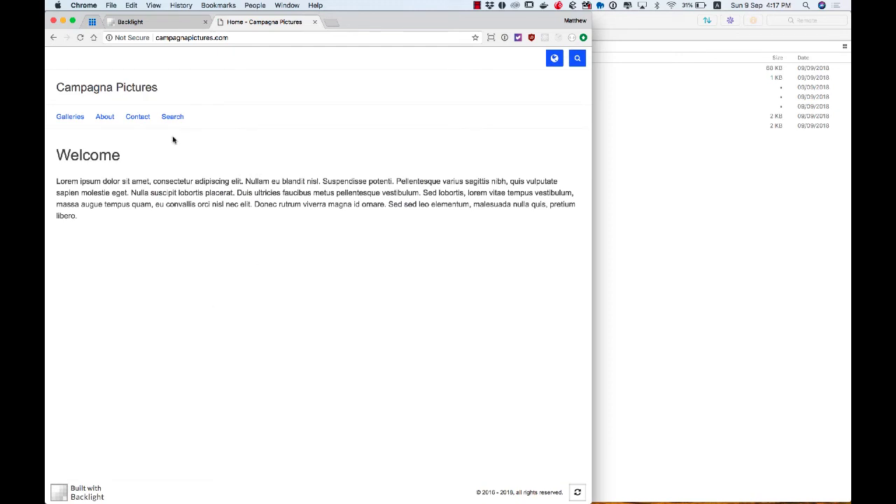
pyautogui.click(103, 119)
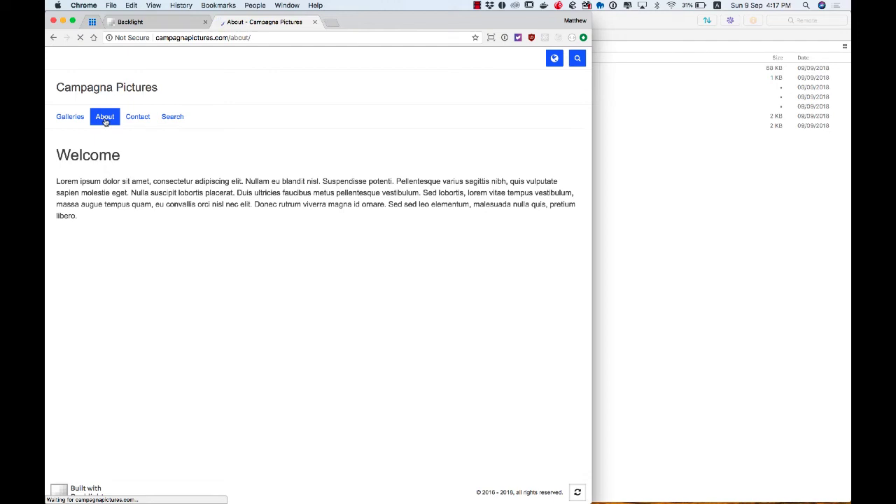
pyautogui.click(70, 123)
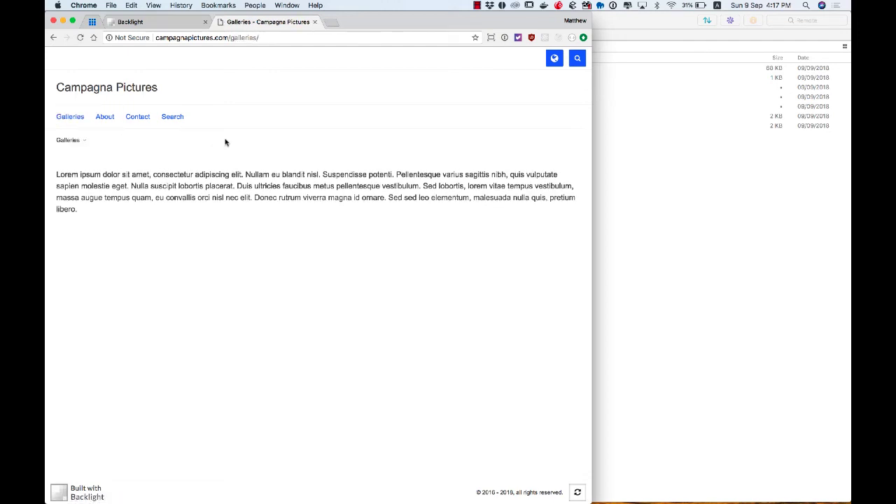
pyautogui.click(165, 22)
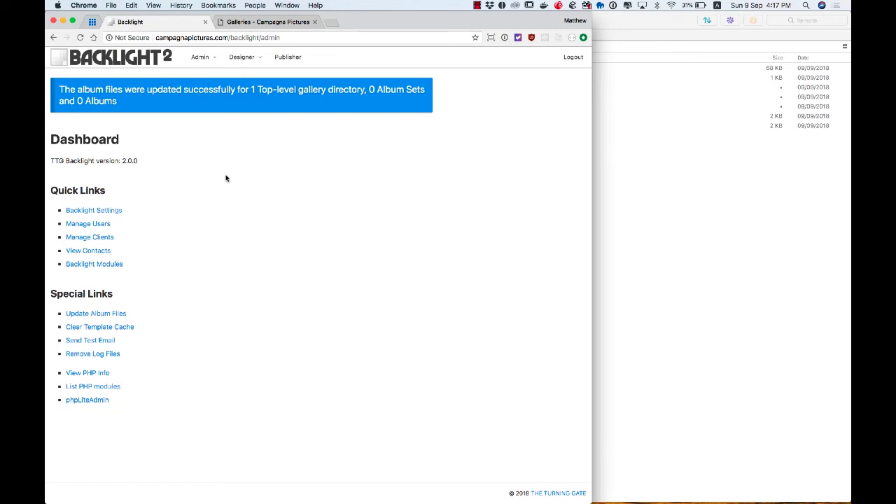
# Open Admin > Backlight Modules and scroll through the module table.
pyautogui.moveTo(201, 59)
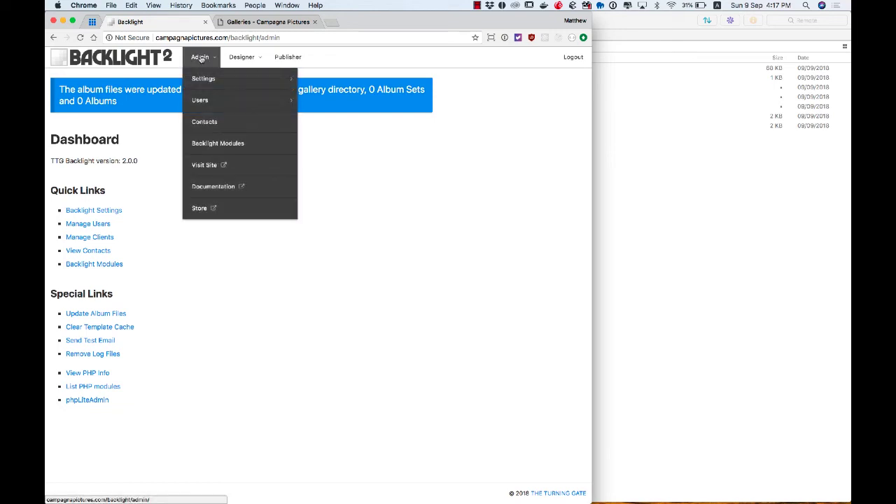
pyautogui.click(207, 148)
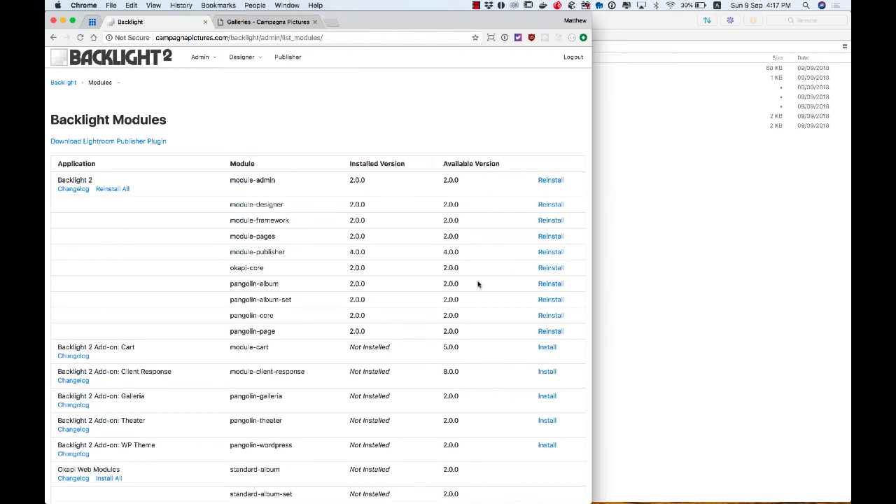
pyautogui.scroll(-5, 478, 282)
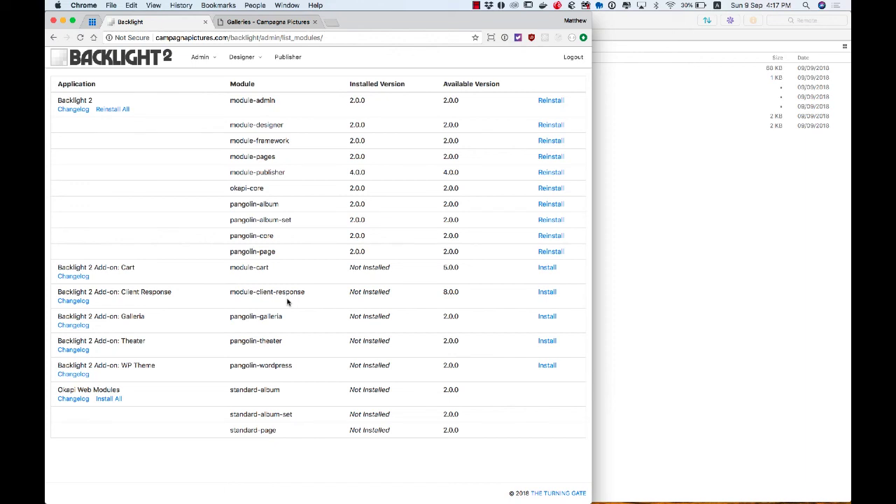
# Install the Client Response add-on module (version 8.0.0) and confirm the installation.
pyautogui.click(547, 292)
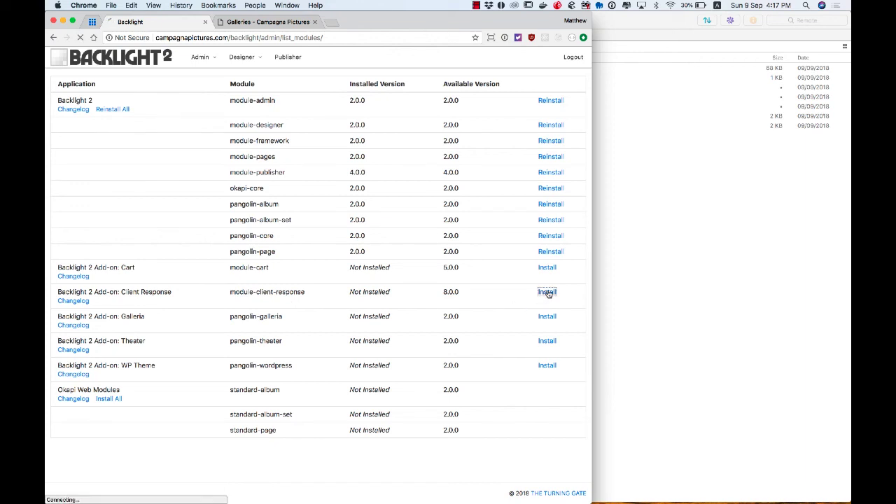
pyautogui.click(63, 163)
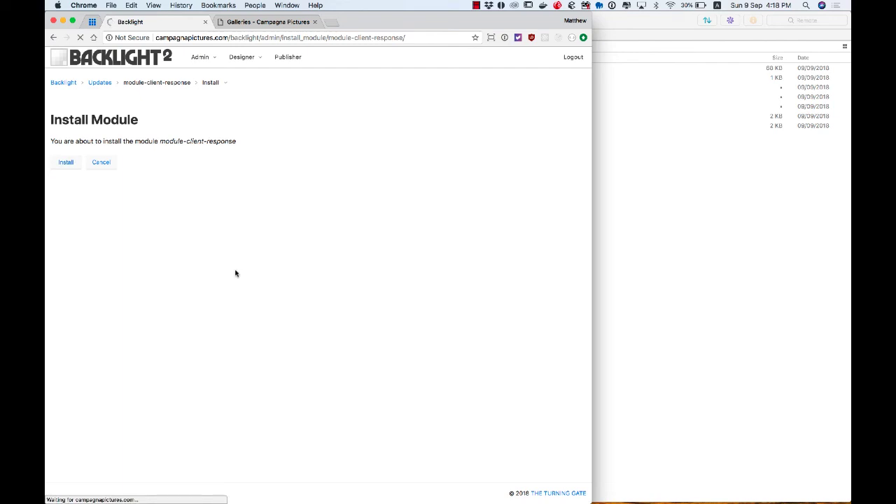
pyautogui.moveTo(342, 59)
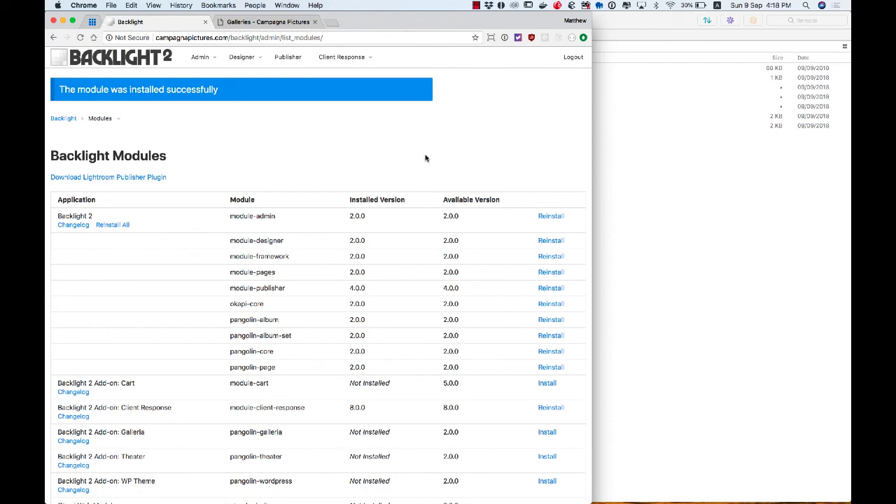
# Compare module-admin's installed and available versions, then reinstall the pangolin-album-set module.
pyautogui.doubleClick(359, 217)
pyautogui.click(450, 216)
pyautogui.doubleClick(451, 215)
pyautogui.click(474, 222)
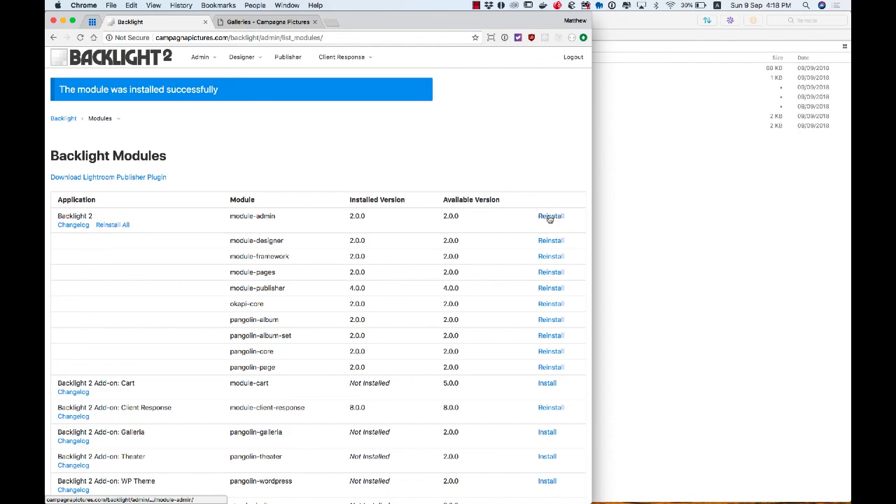
pyautogui.scroll(-3, 550, 219)
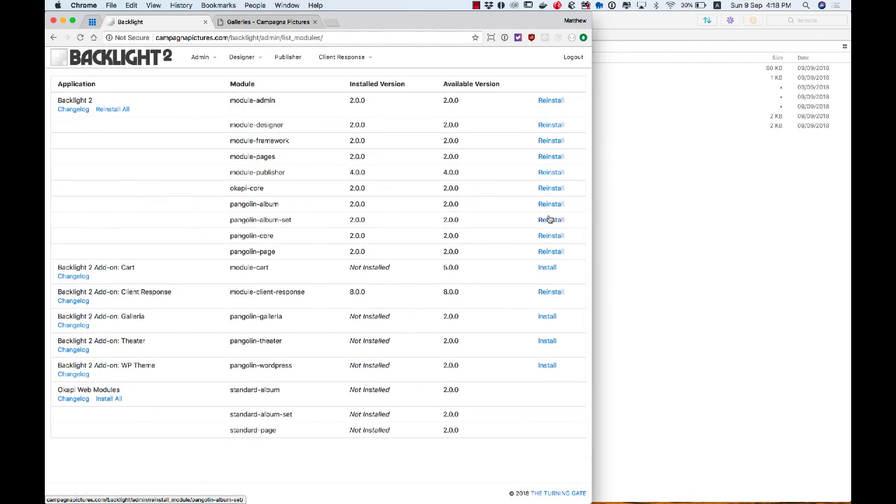
pyautogui.click(550, 219)
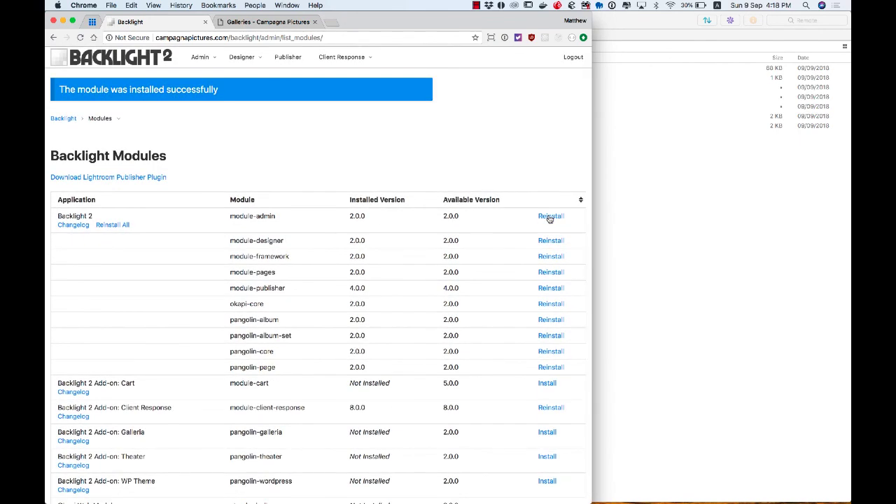